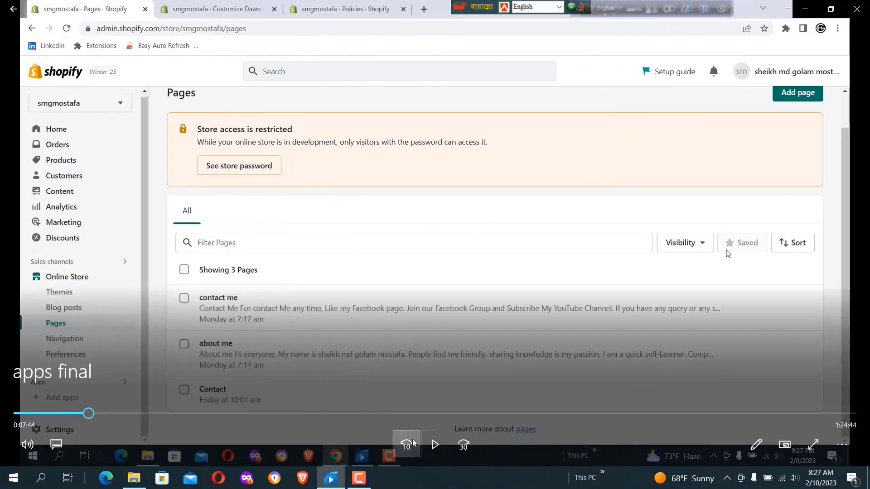
pyautogui.click(435, 445)
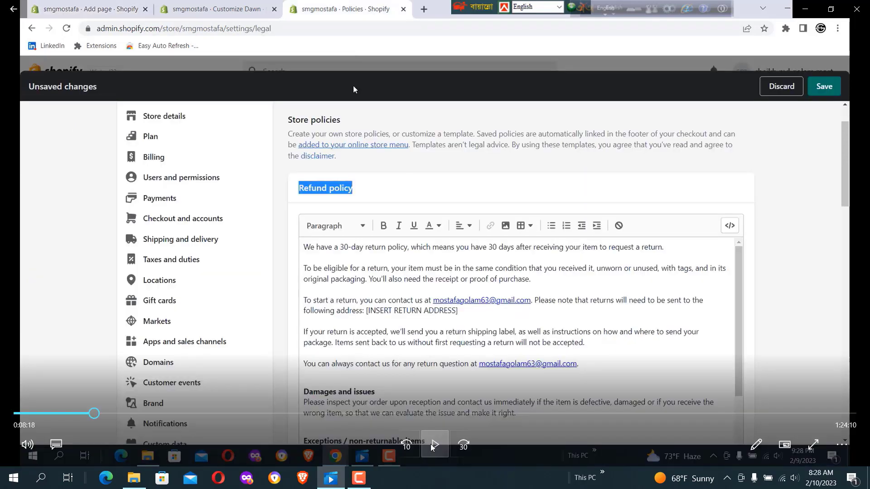
pyautogui.click(433, 446)
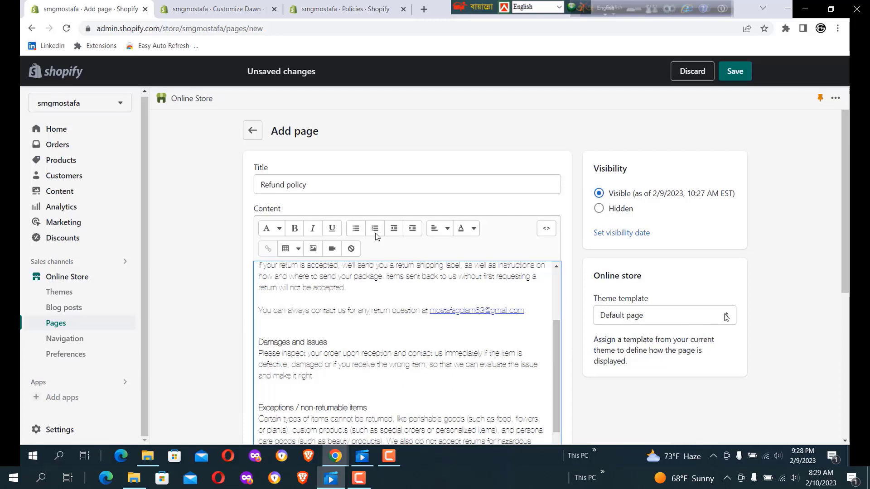
pyautogui.click(727, 317)
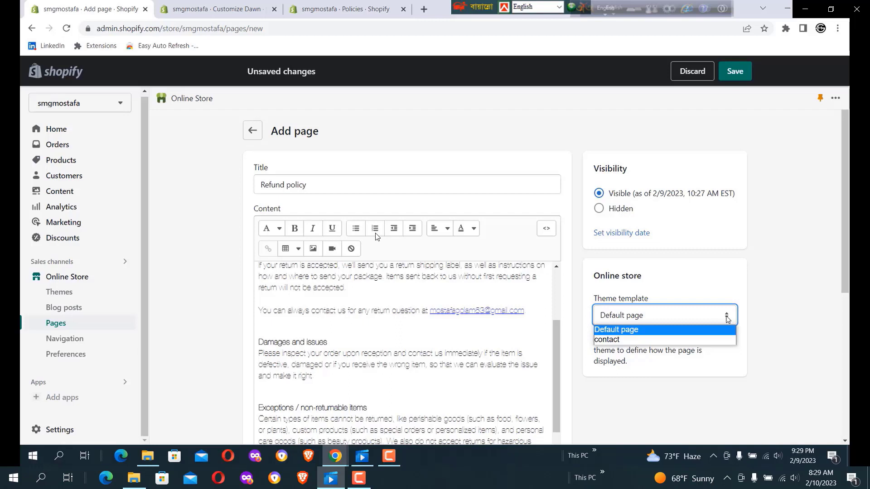
pyautogui.click(727, 320)
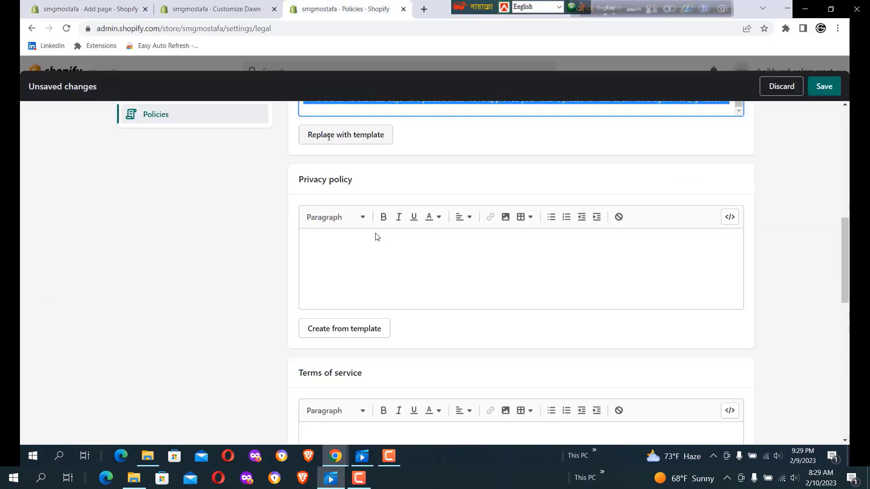
# Generate the store's privacy policy text from the built-in template
pyautogui.scroll(1, 375, 236)
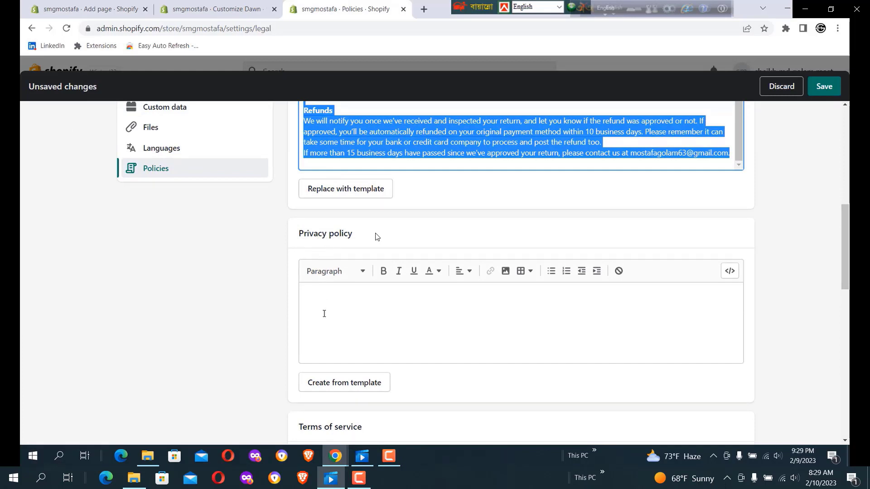
pyautogui.click(338, 385)
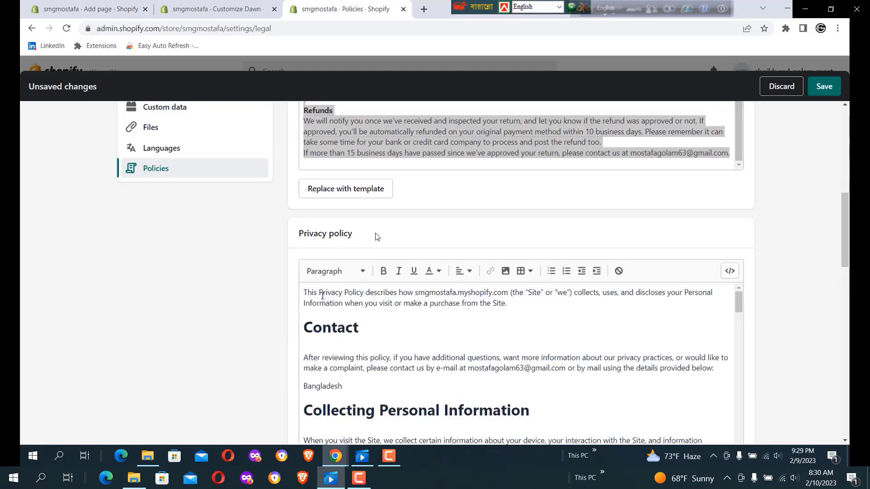
pyautogui.scroll(1, 324, 305)
pyautogui.scroll(-3, 324, 304)
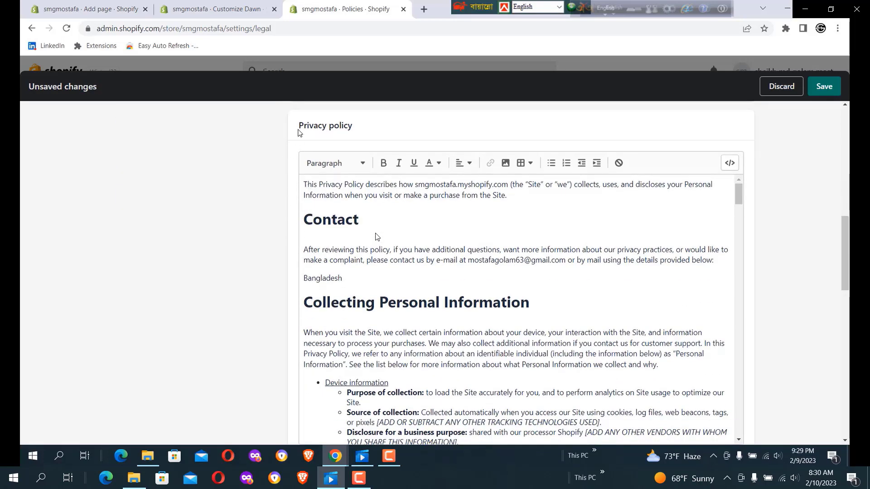
# Copy the "Privacy policy" heading from the store policies and paste it as the new page's title
pyautogui.moveTo(300, 124); pyautogui.dragTo(351, 124)
pyautogui.rightClick(353, 129)
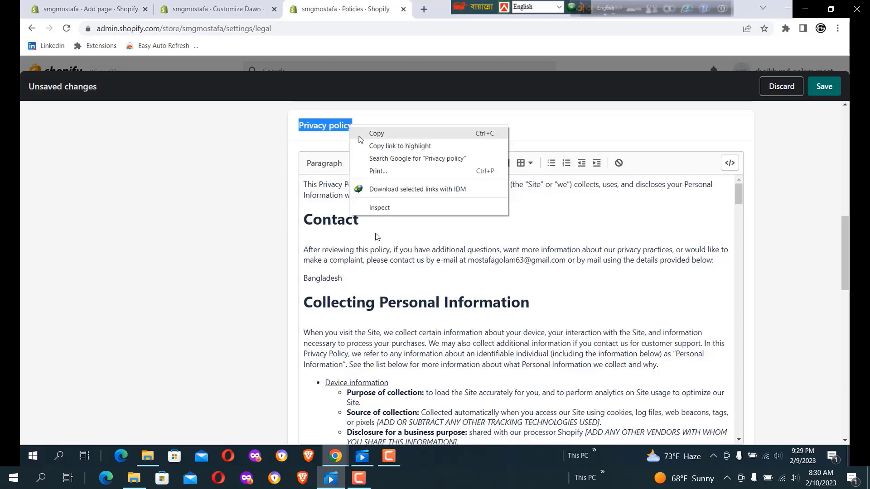
pyautogui.click(376, 132)
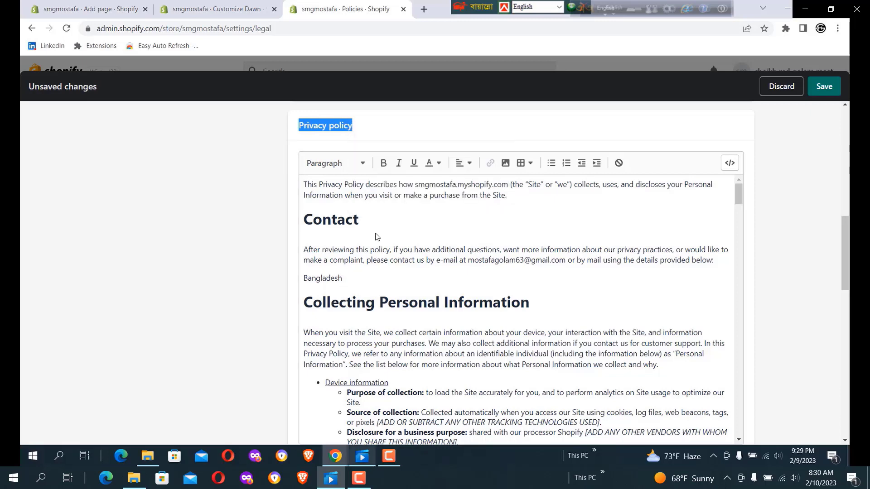
pyautogui.click(122, 9)
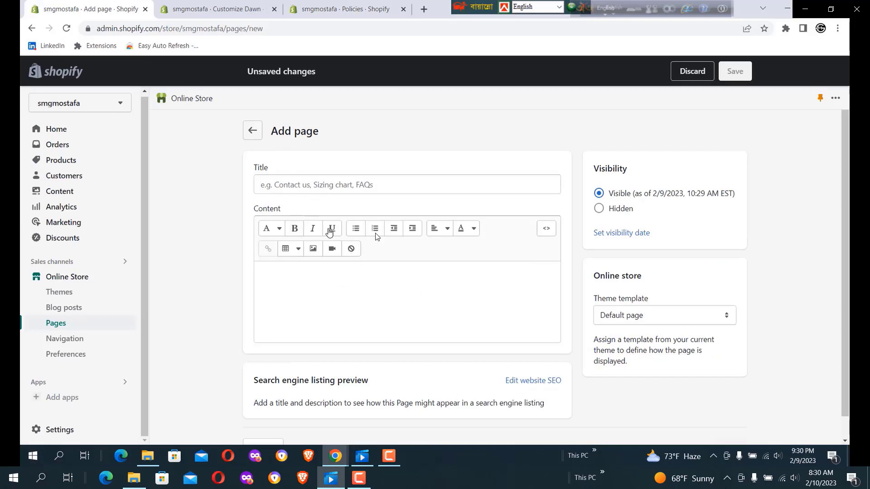
pyautogui.click(288, 184)
pyautogui.rightClick(288, 184)
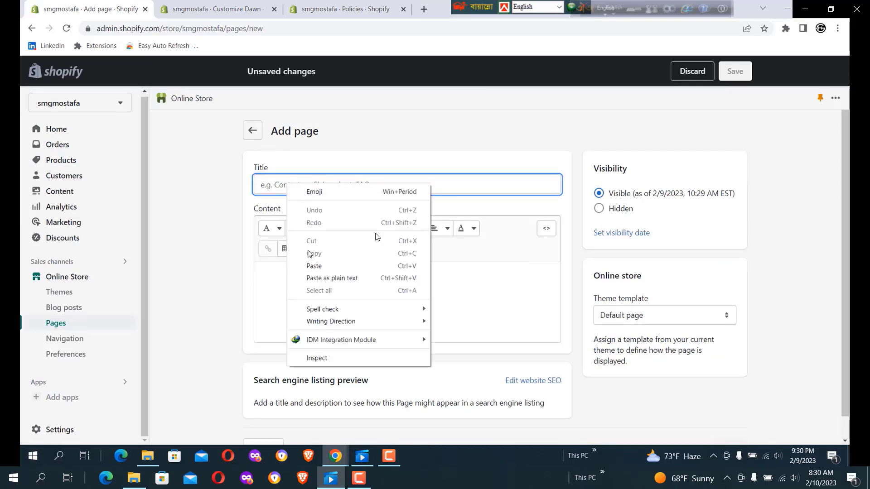
pyautogui.click(311, 267)
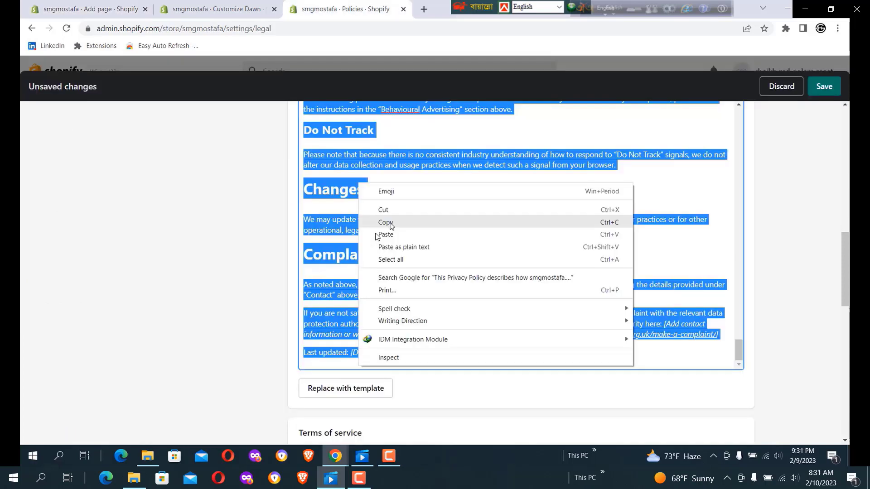
# Copy the full privacy policy text into the new page's content and save the page
pyautogui.click(399, 221)
pyautogui.click(86, 9)
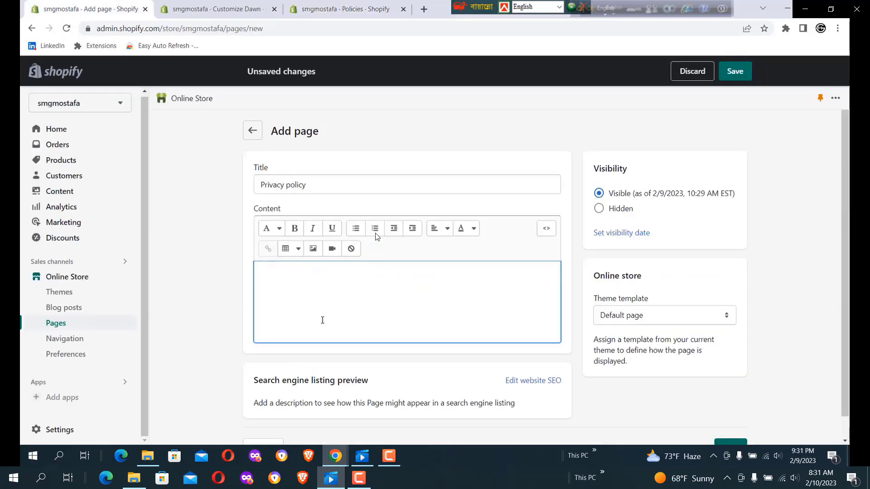
pyautogui.rightClick(280, 278)
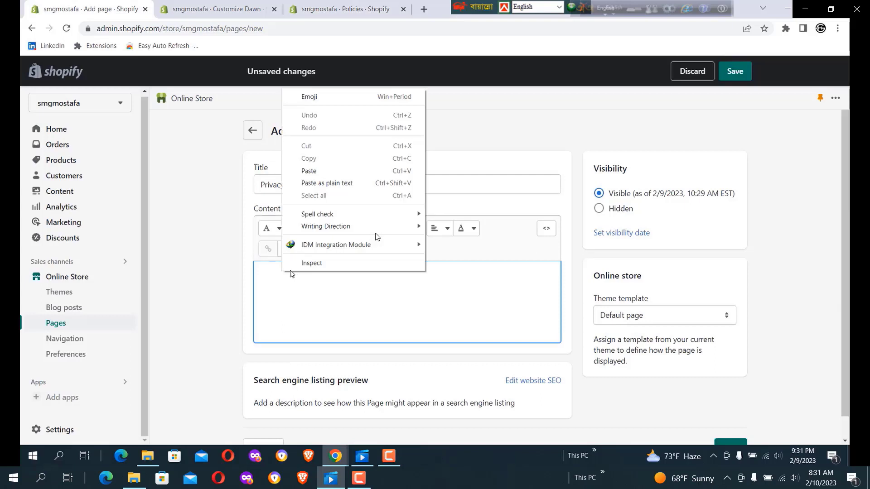
pyautogui.click(309, 170)
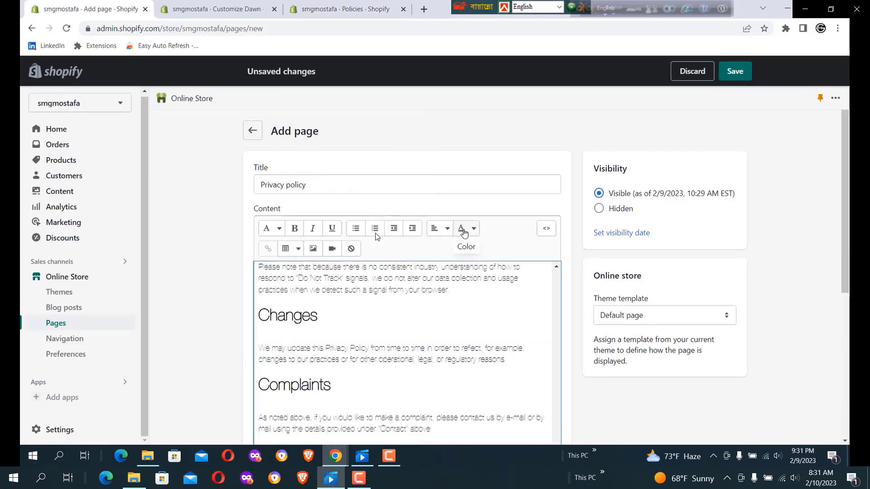
pyautogui.scroll(-2, 467, 231)
pyautogui.click(735, 71)
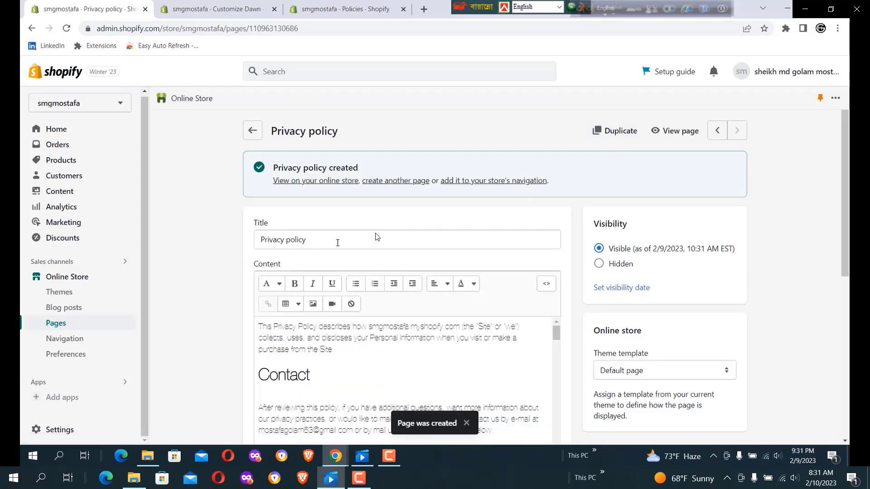
# Start another new page and return to the Terms of service section of the store policies
pyautogui.click(55, 324)
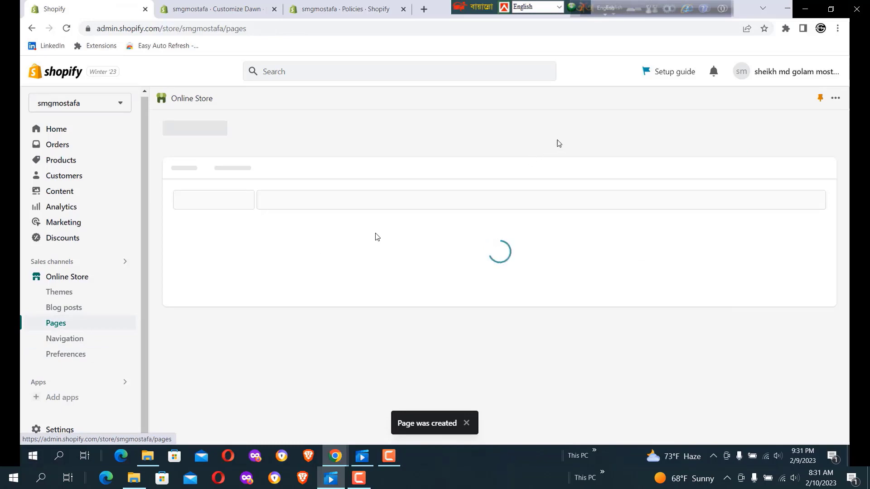
pyautogui.click(791, 131)
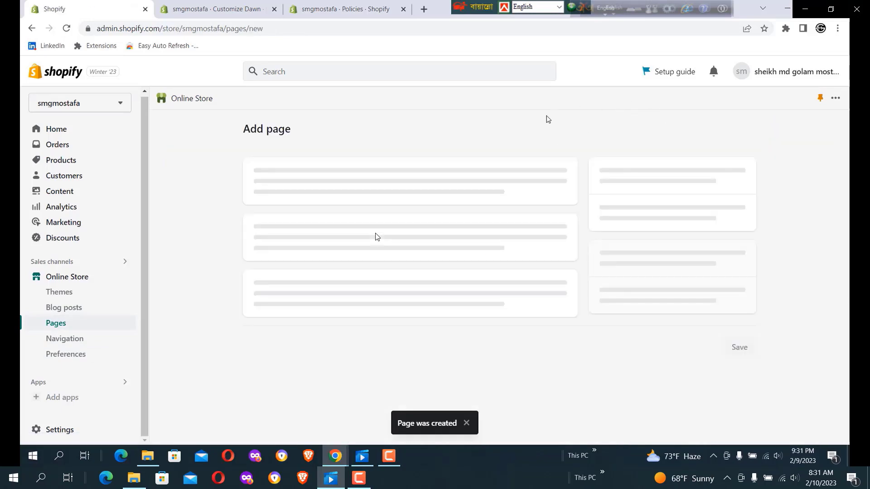
pyautogui.click(367, 7)
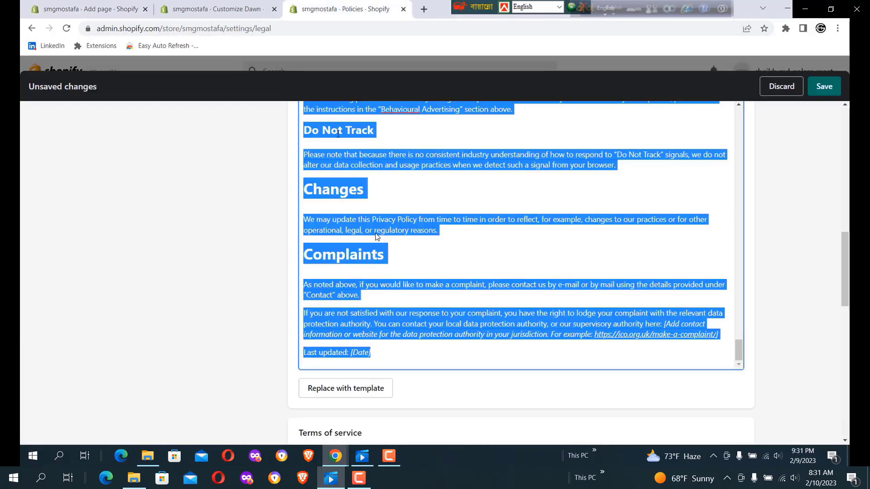
pyautogui.scroll(-2, 336, 145)
pyautogui.scroll(-2, 376, 236)
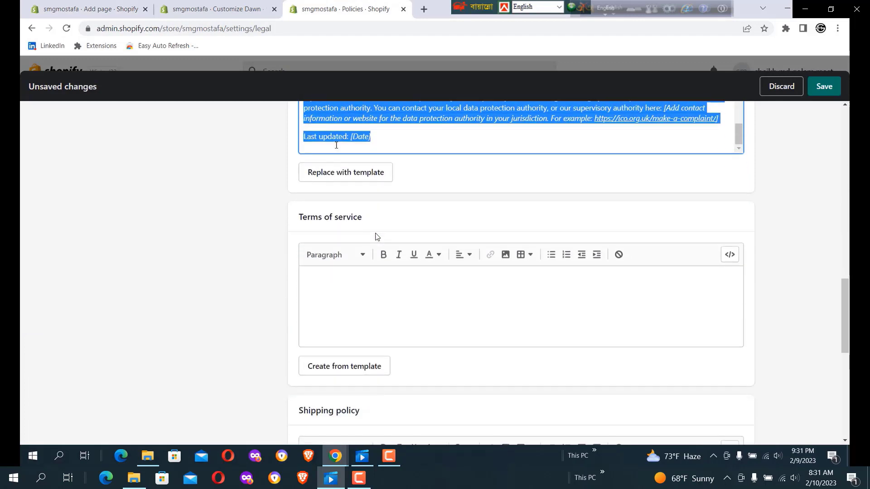
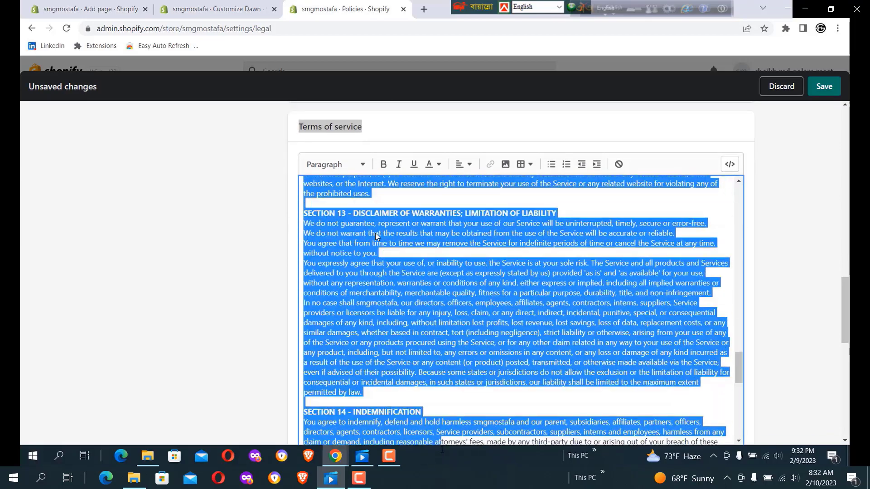
# Copy the full terms of service text into the "Terms of service" page's content and save the page
pyautogui.scroll(-8, 376, 236)
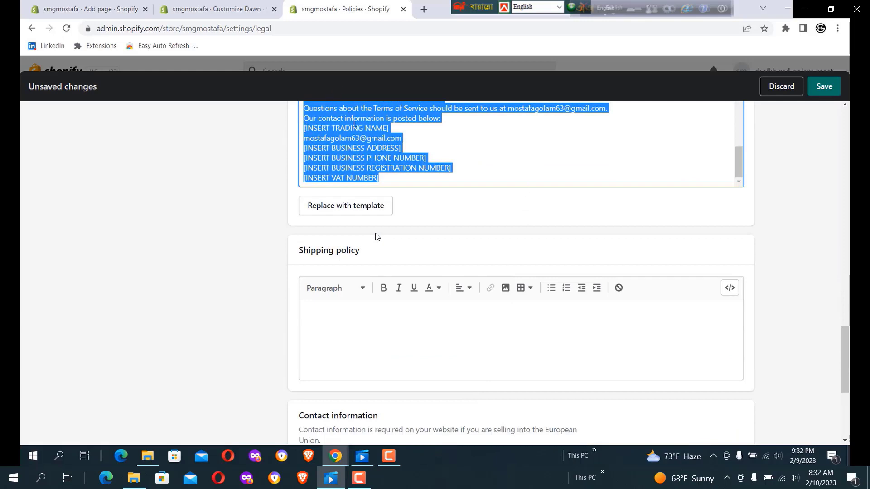
pyautogui.rightClick(354, 123)
pyautogui.click(380, 164)
pyautogui.click(94, 10)
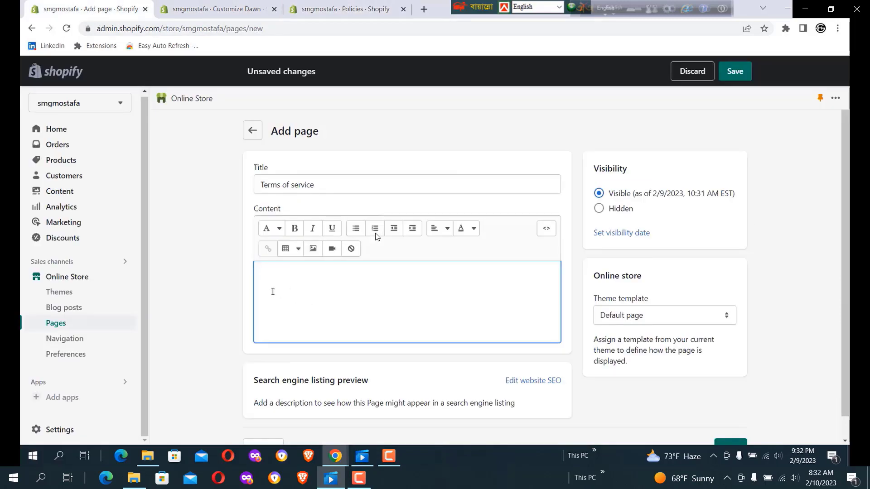
pyautogui.rightClick(280, 268)
pyautogui.click(313, 169)
pyautogui.scroll(-3, 375, 236)
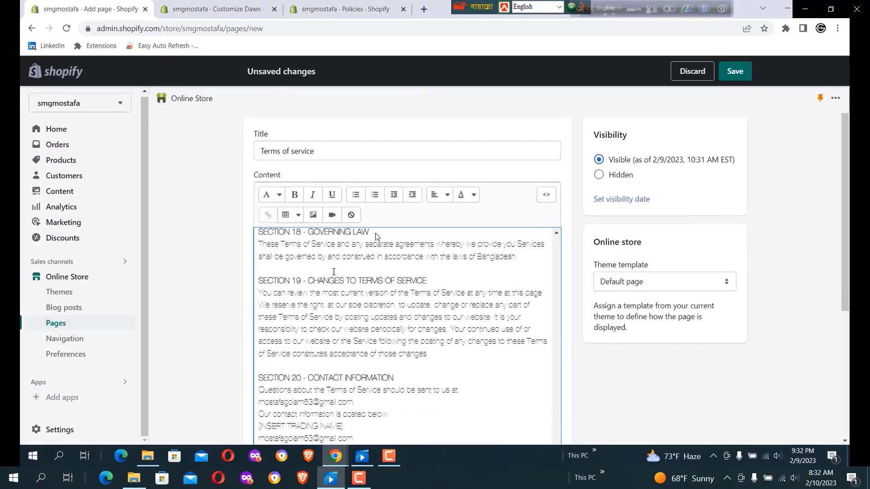
pyautogui.click(733, 73)
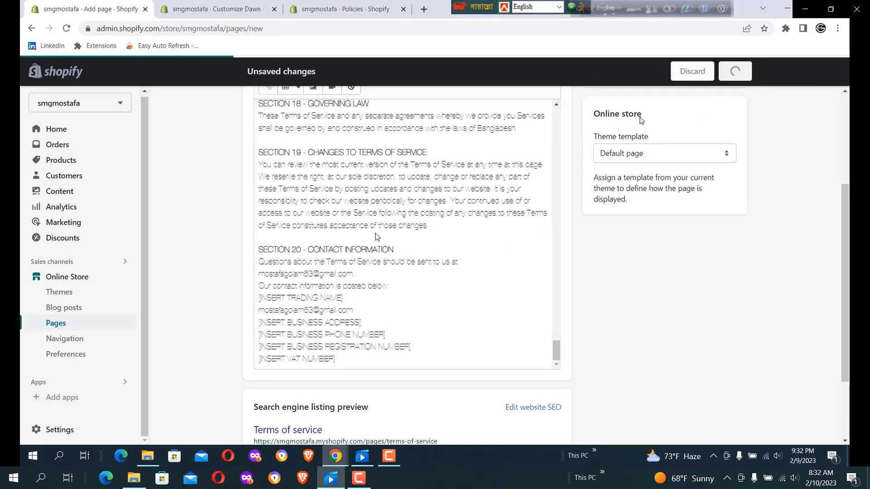
# Add another page and title it with the "Contact information" heading copied from the store policies
pyautogui.moveTo(299, 190); pyautogui.dragTo(385, 192)
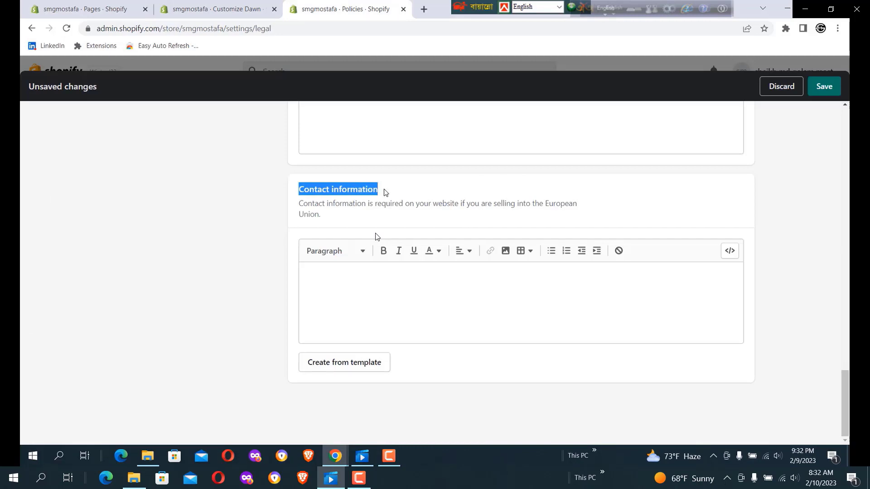
pyautogui.rightClick(365, 189)
pyautogui.click(385, 197)
pyautogui.click(79, 10)
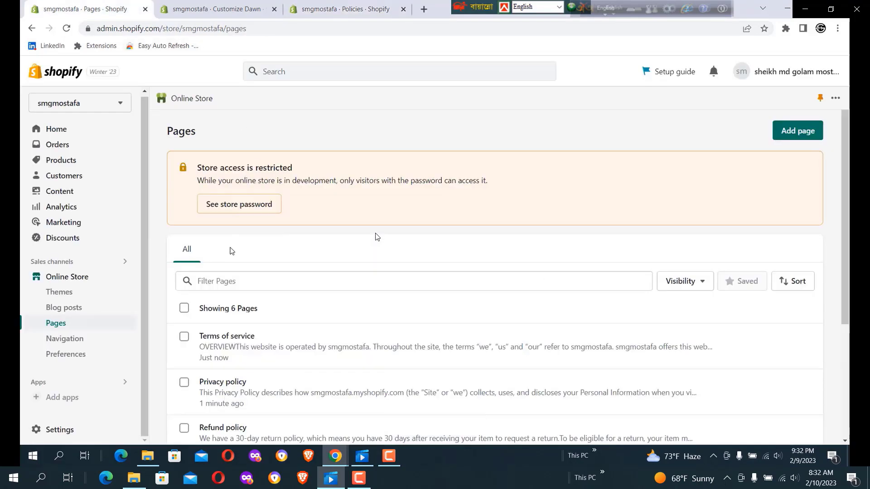
pyautogui.click(781, 138)
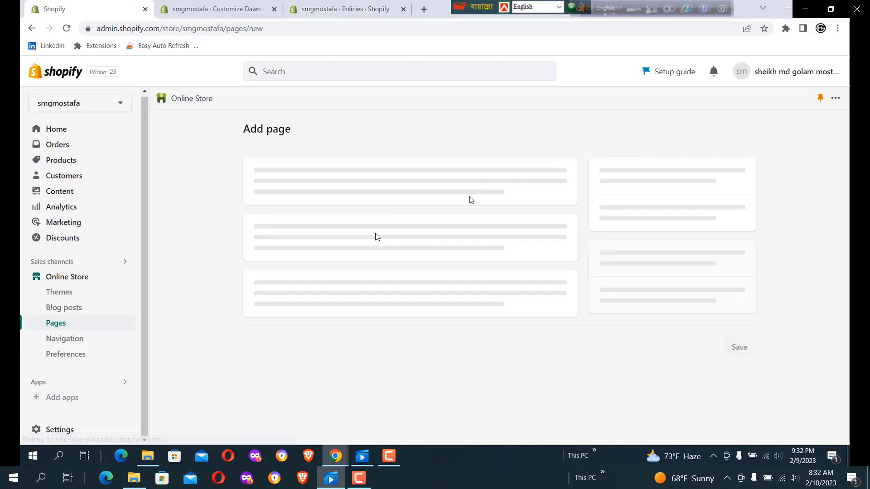
pyautogui.hotkey('ctrl', 'v')
pyautogui.click(279, 274)
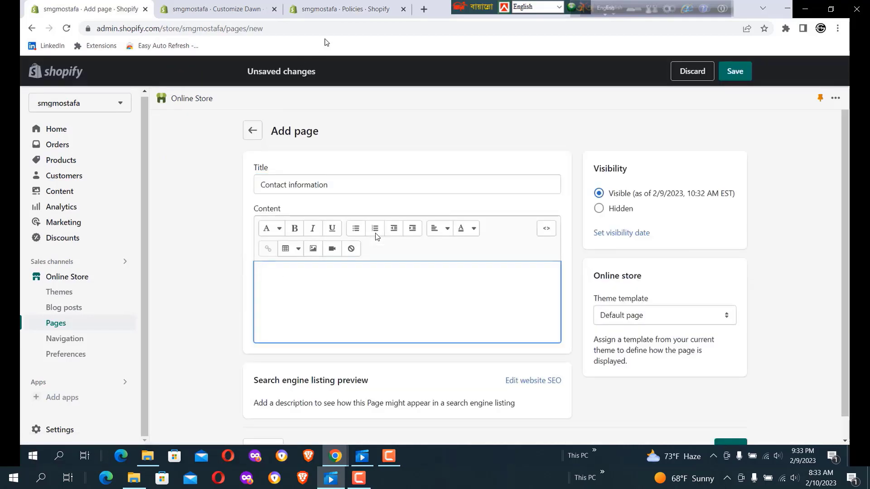
# Generate the contact information text in the store policies from the built-in template
pyautogui.click(338, 10)
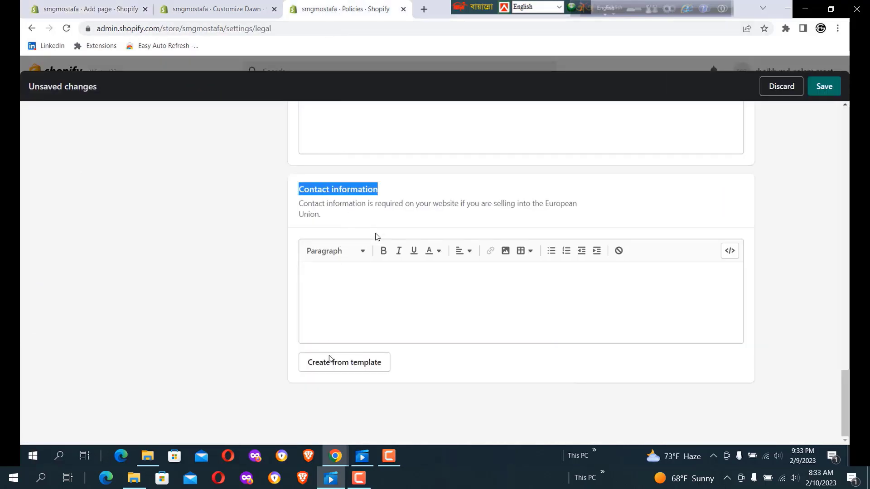
pyautogui.click(330, 371)
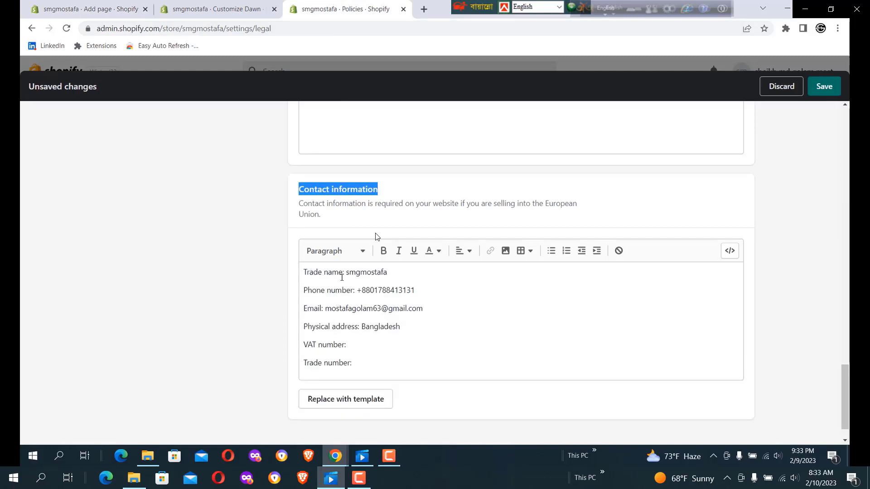
pyautogui.scroll(-1, 376, 236)
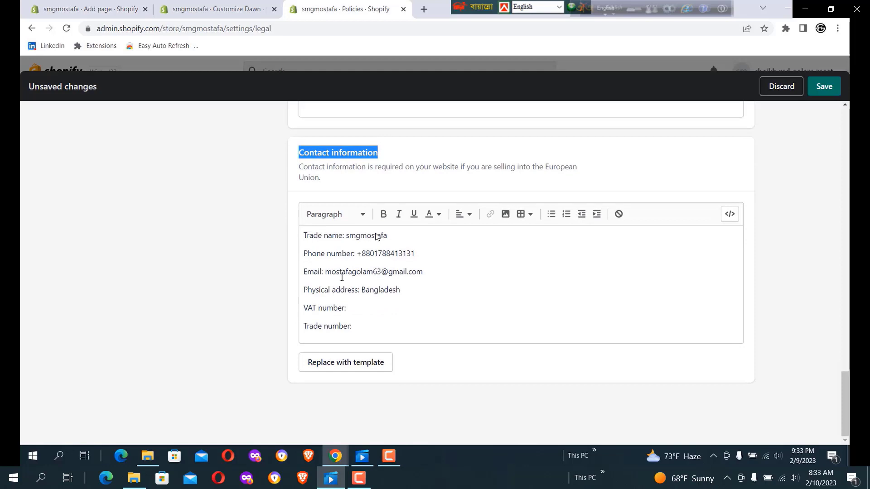
# Copy the generated contact information text into the "Contact information" page's content and save the page
pyautogui.moveTo(304, 237); pyautogui.dragTo(415, 344)
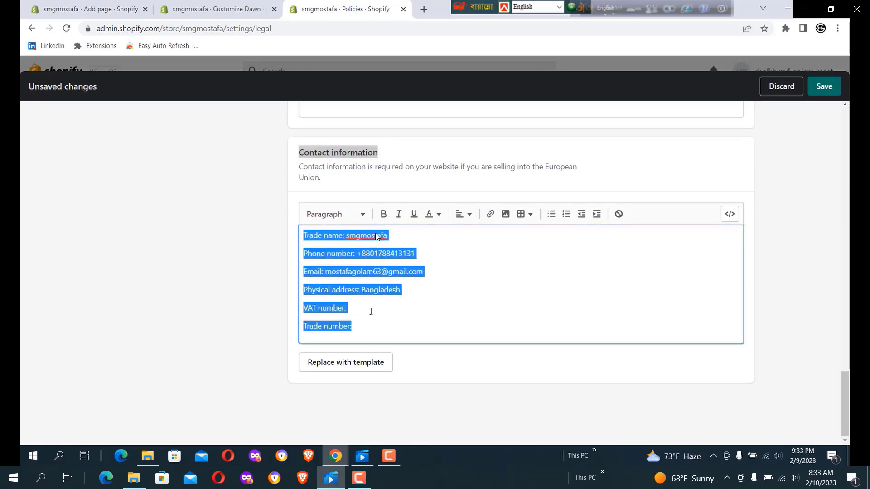
pyautogui.rightClick(326, 248)
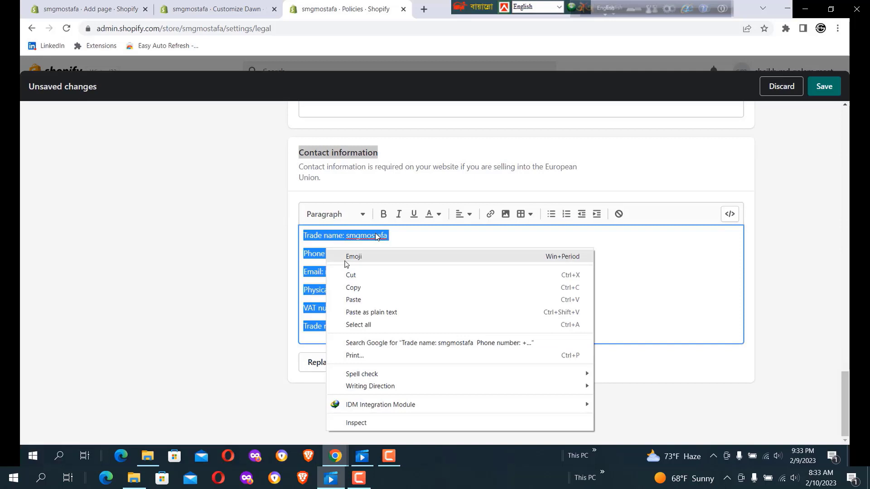
pyautogui.click(355, 285)
pyautogui.click(114, 11)
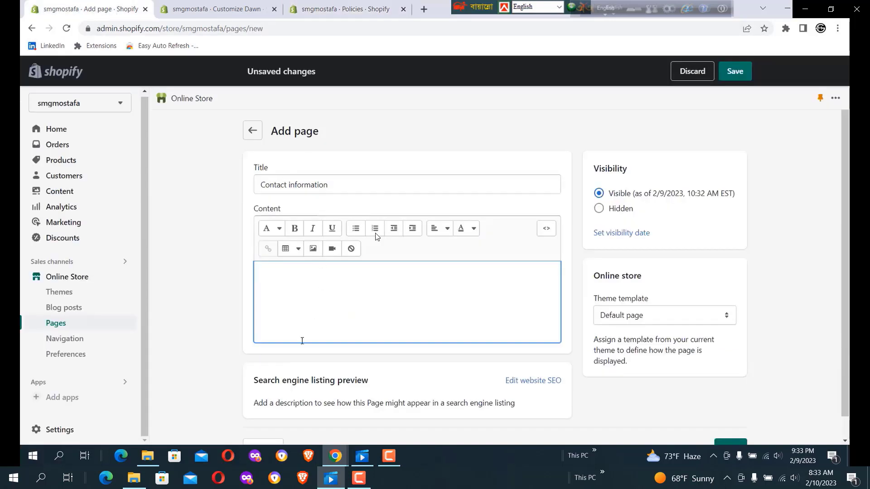
pyautogui.rightClick(273, 281)
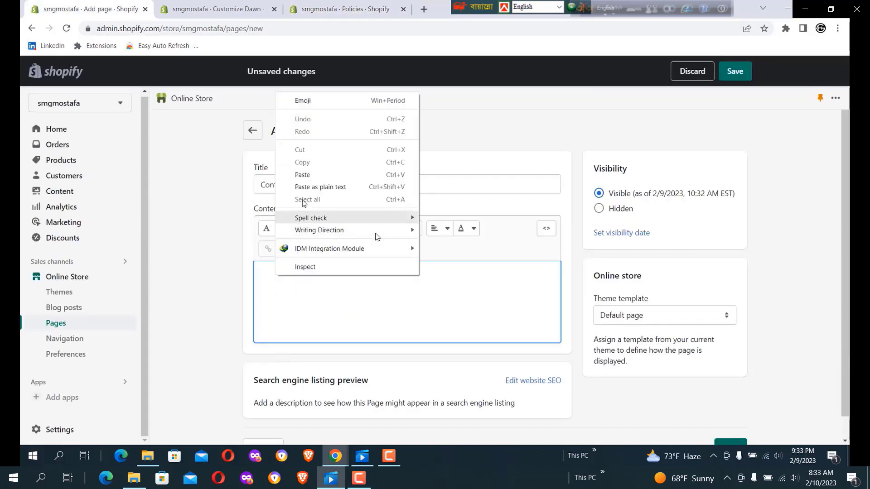
pyautogui.click(362, 176)
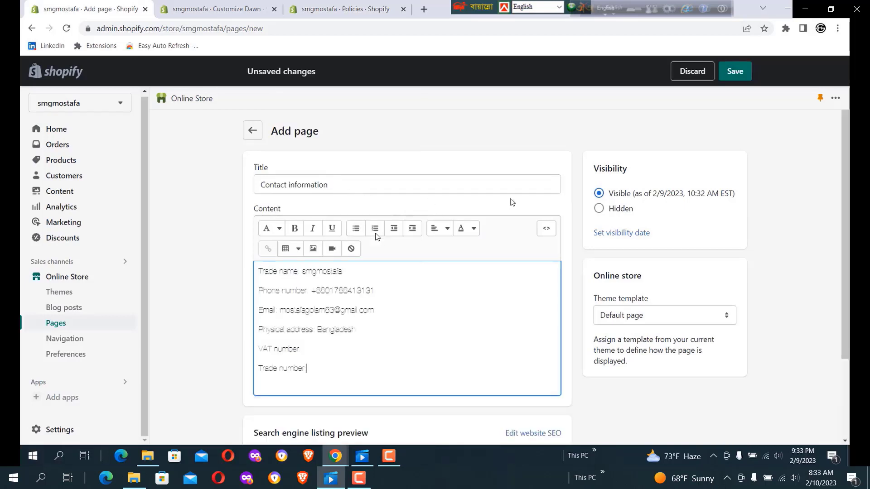
pyautogui.click(734, 71)
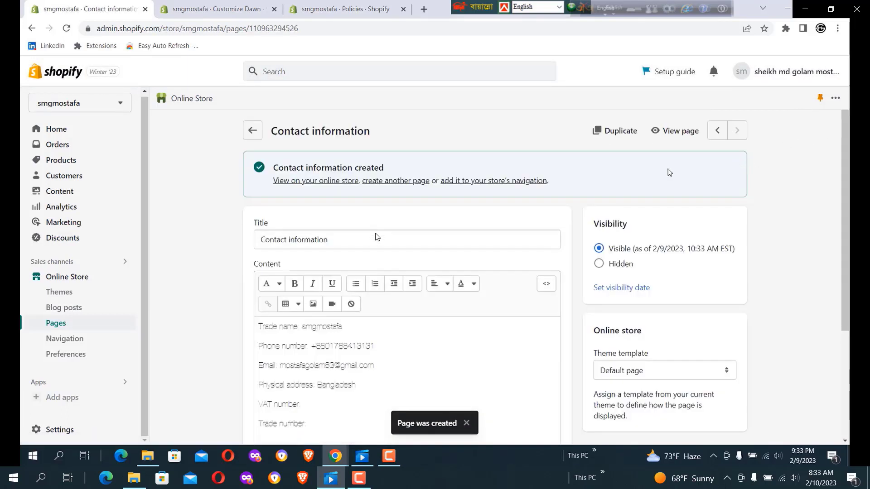
# Open the Footer menu in the online store's navigation settings
pyautogui.click(54, 323)
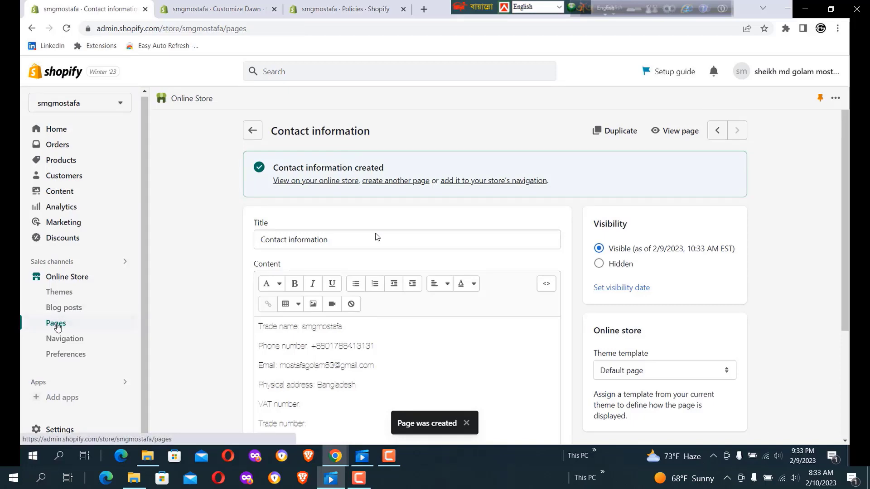
pyautogui.hotkey('ctrl', 'Tab')
pyautogui.moveTo(841, 308); pyautogui.dragTo(840, 400)
pyautogui.hotkey('ctrl', 'shift', 'Tab')
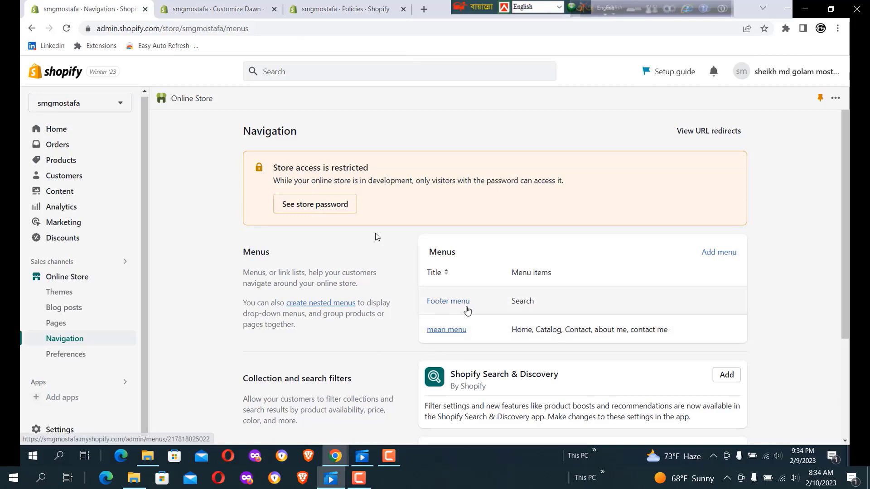
pyautogui.click(437, 303)
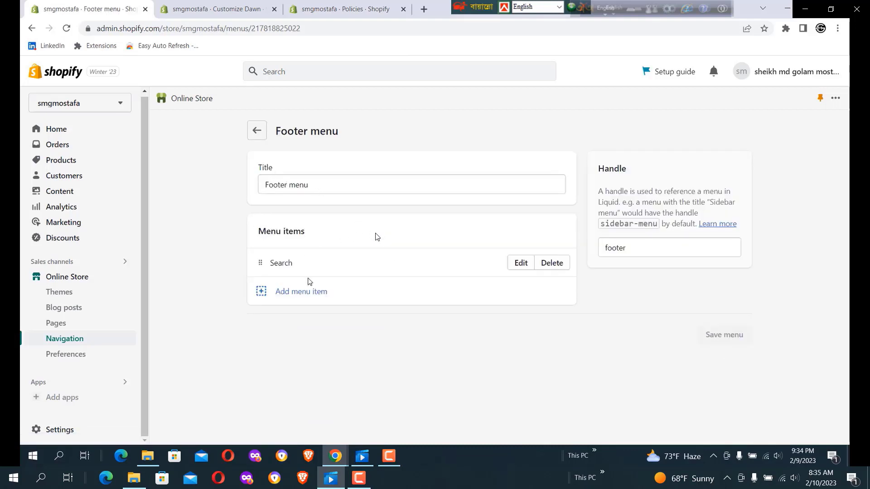
# Add a Footer menu item linking to the Refund policy page and save the menu
pyautogui.click(297, 297)
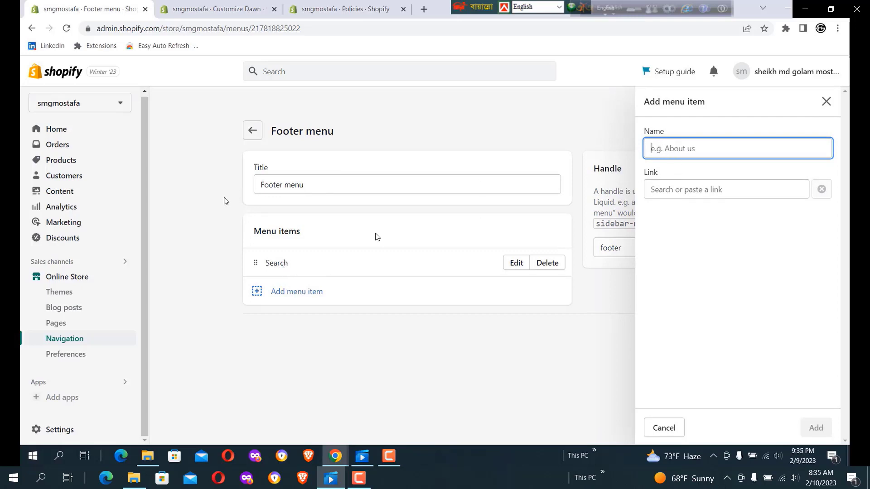
pyautogui.click(667, 190)
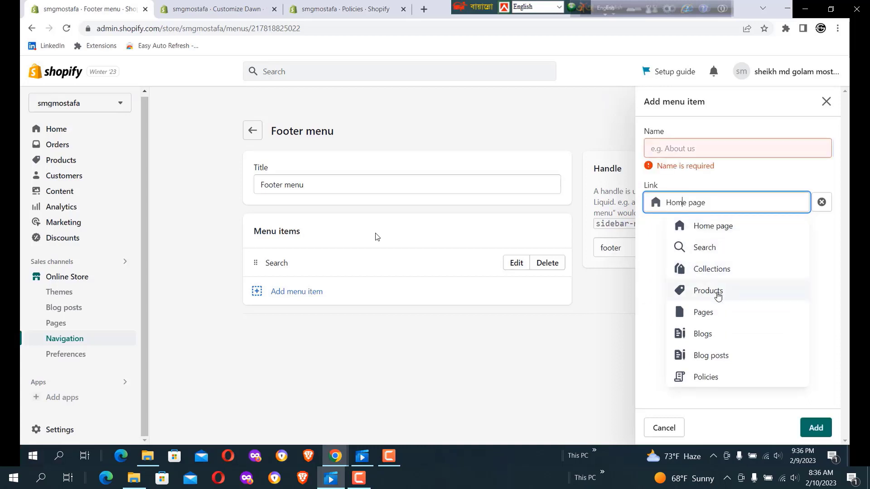
pyautogui.click(703, 318)
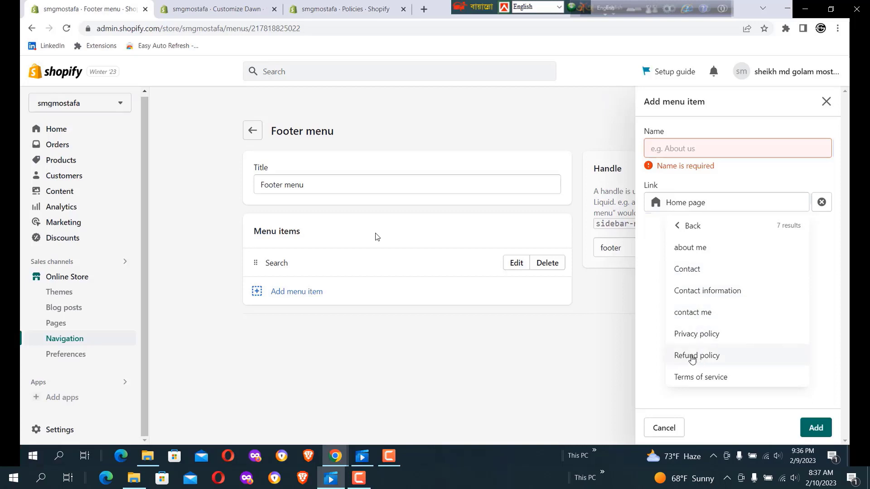
pyautogui.click(692, 357)
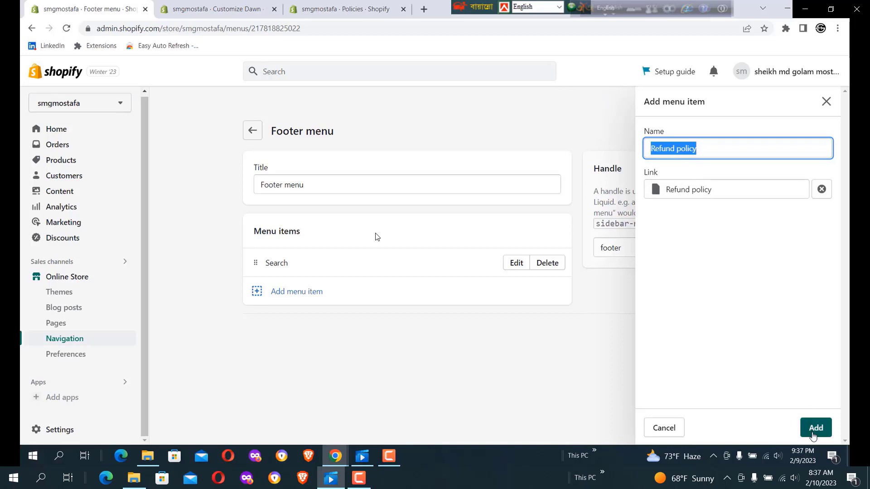
pyautogui.click(813, 434)
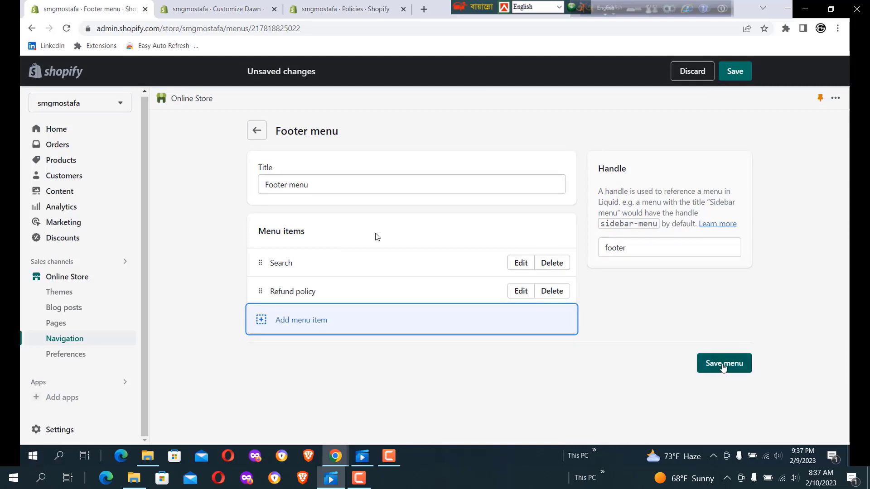
pyautogui.click(723, 365)
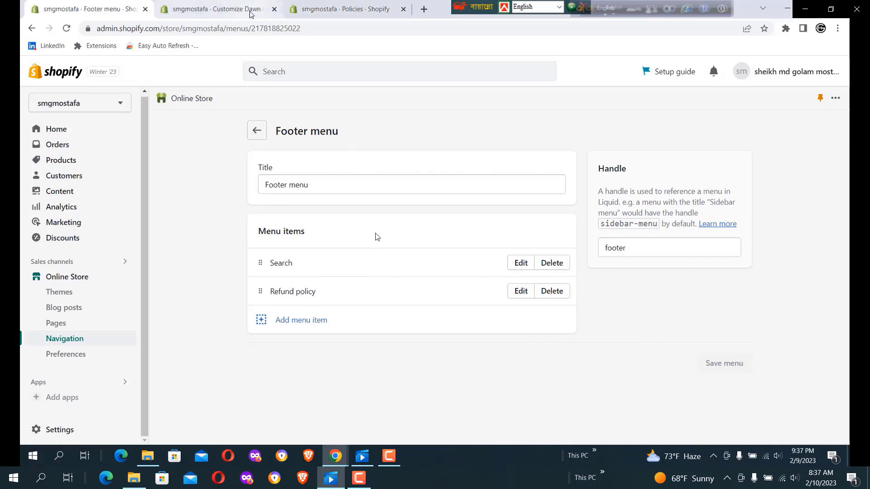
# Reload the Dawn theme editor and check the home page preview down to its footer for the menu item
pyautogui.click(227, 9)
pyautogui.click(66, 29)
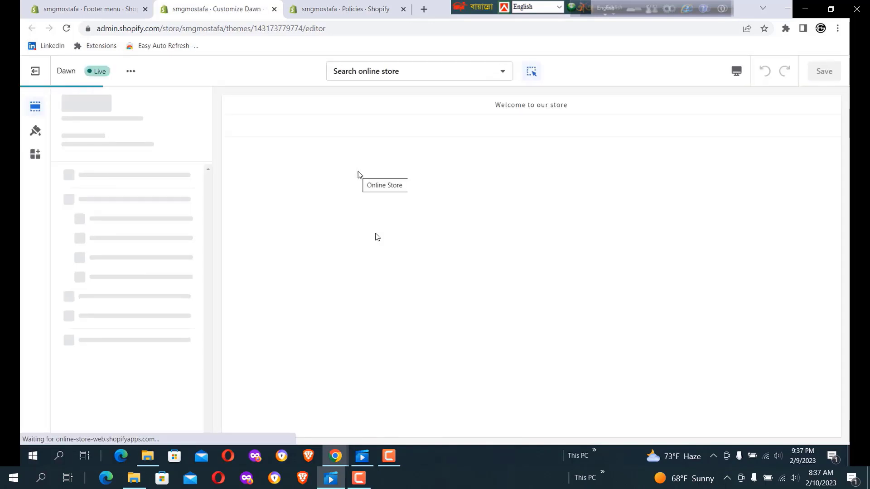
pyautogui.scroll(-7, 375, 233)
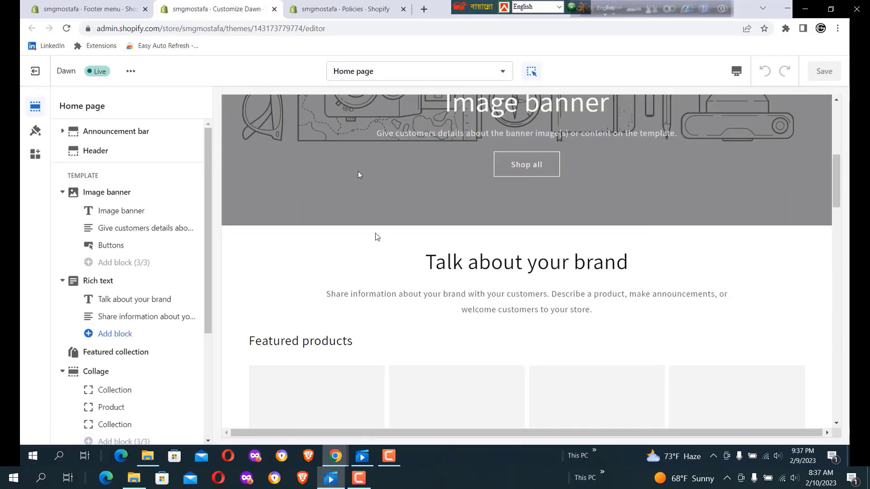
pyautogui.scroll(-10, 375, 235)
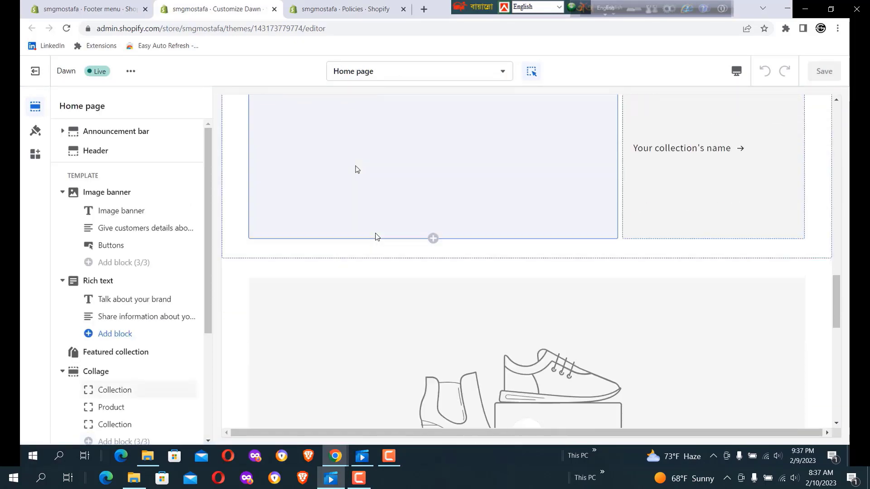
pyautogui.scroll(-10, 375, 236)
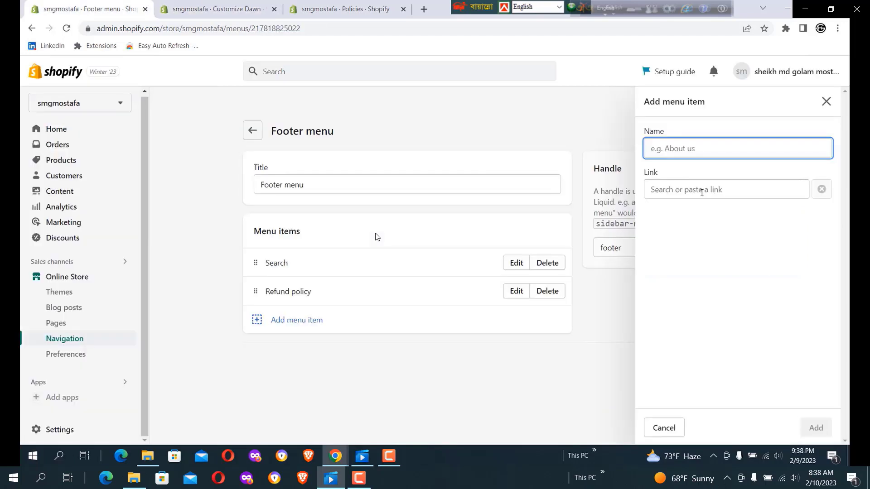
# Add a Footer menu item linking to the Privacy policy page and save the menu
pyautogui.click(702, 191)
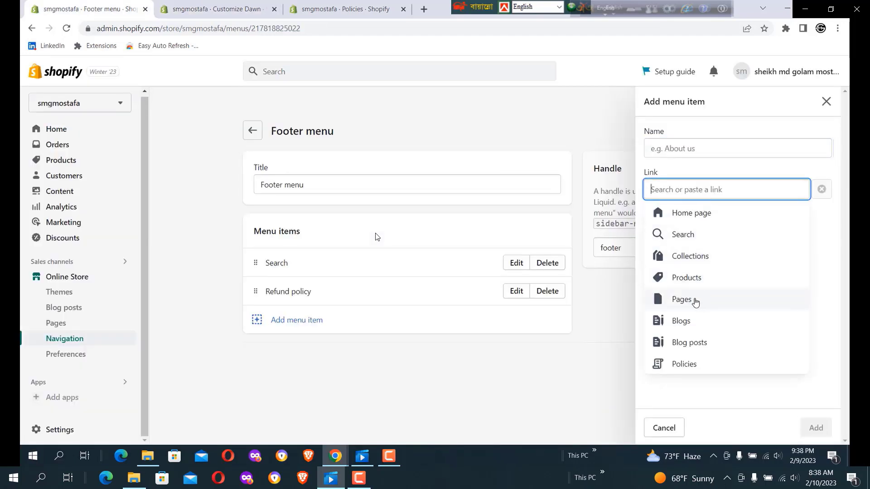
pyautogui.click(690, 301)
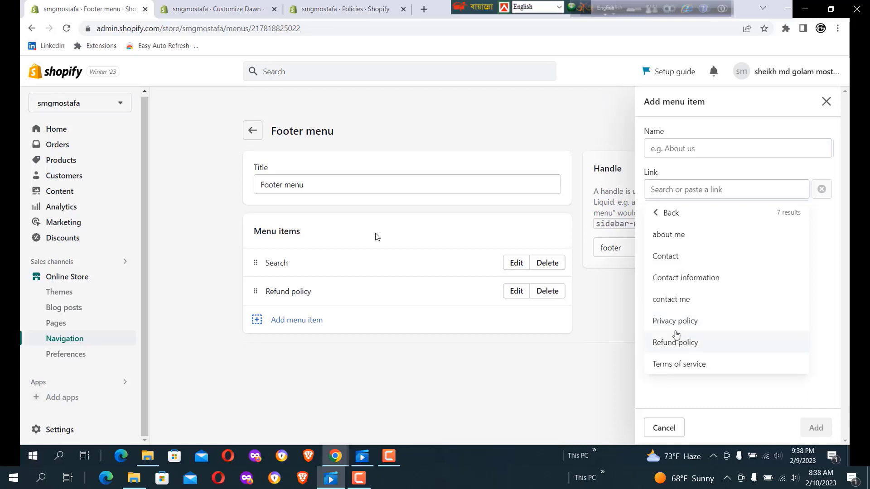
pyautogui.click(674, 325)
pyautogui.click(814, 427)
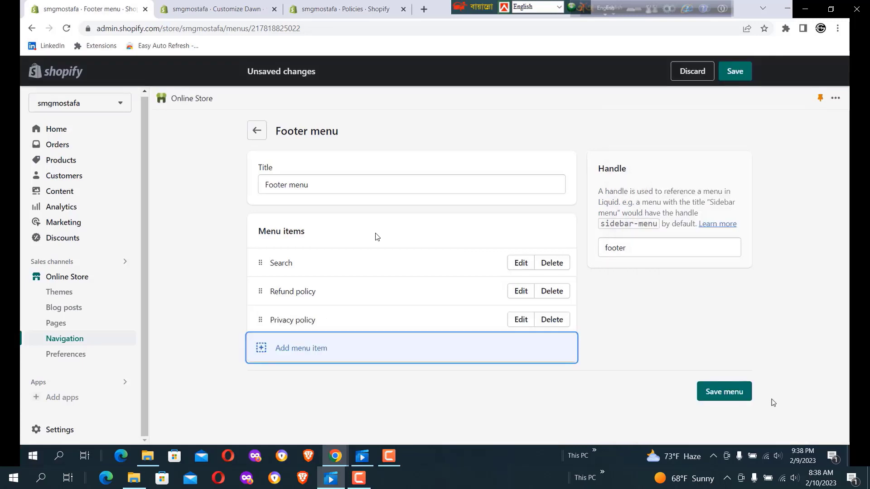
pyautogui.click(724, 391)
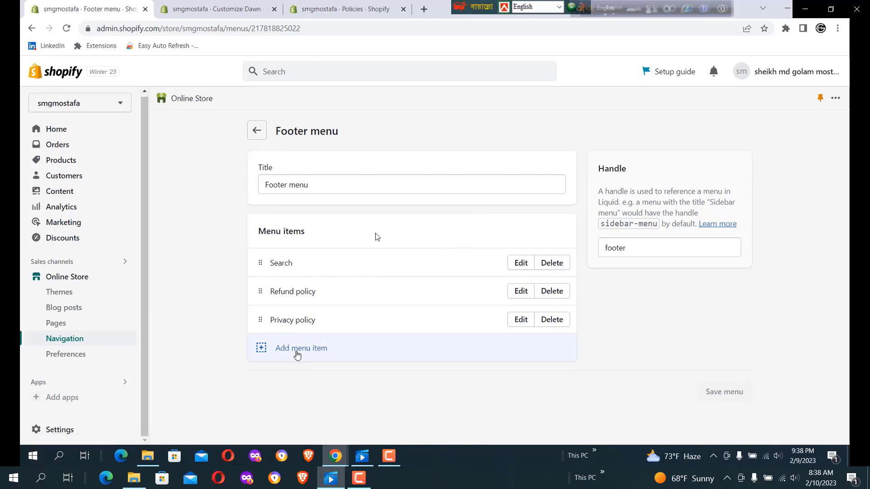
# Add a Footer menu item linking to the Terms of service page and save the menu
pyautogui.click(297, 351)
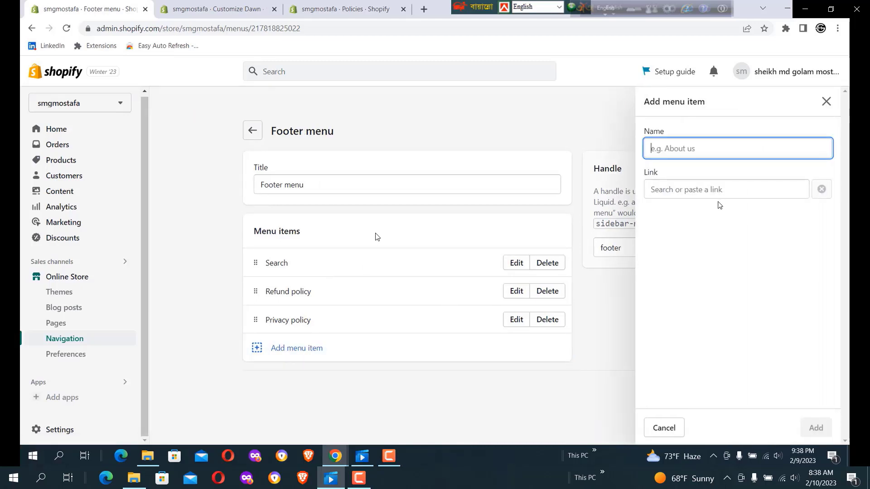
pyautogui.click(711, 193)
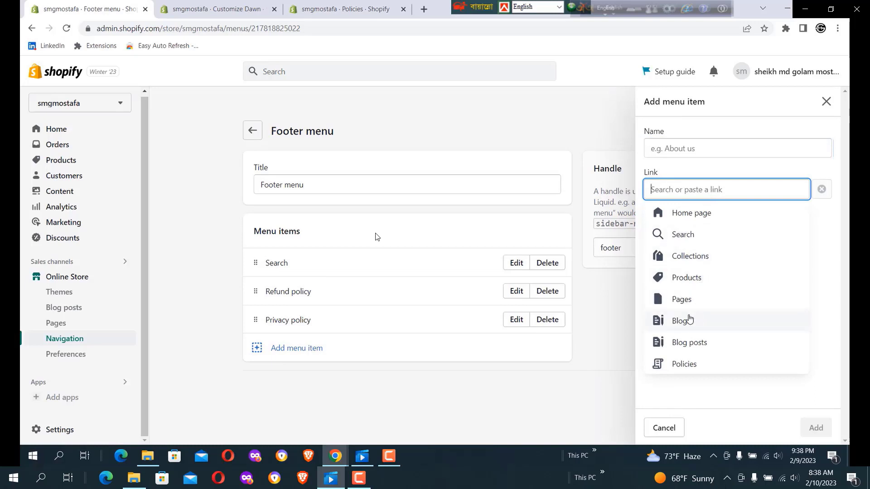
pyautogui.click(687, 300)
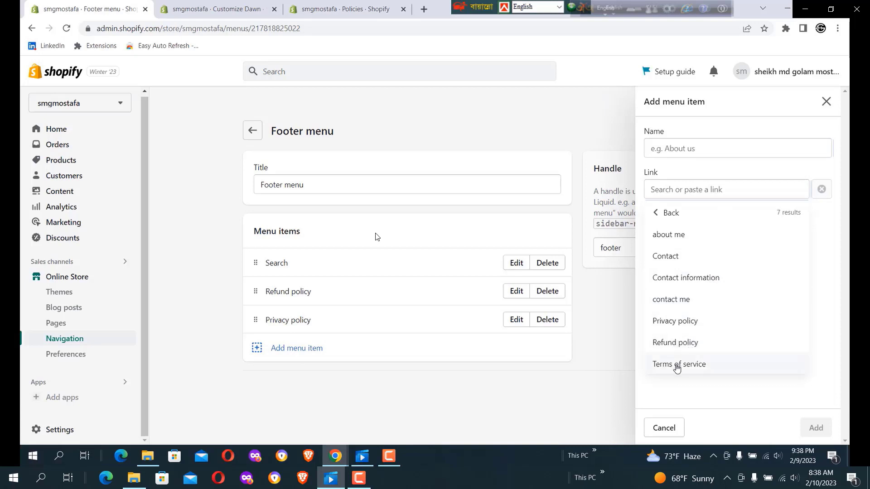
pyautogui.click(678, 364)
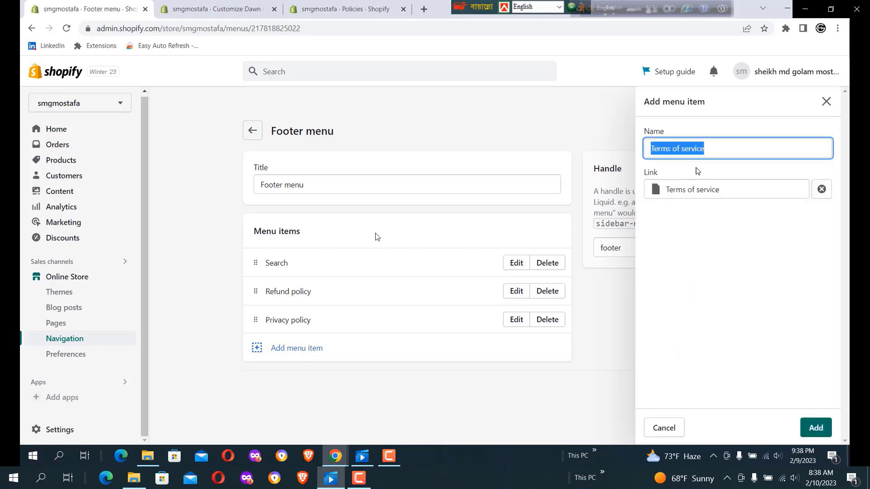
pyautogui.click(815, 428)
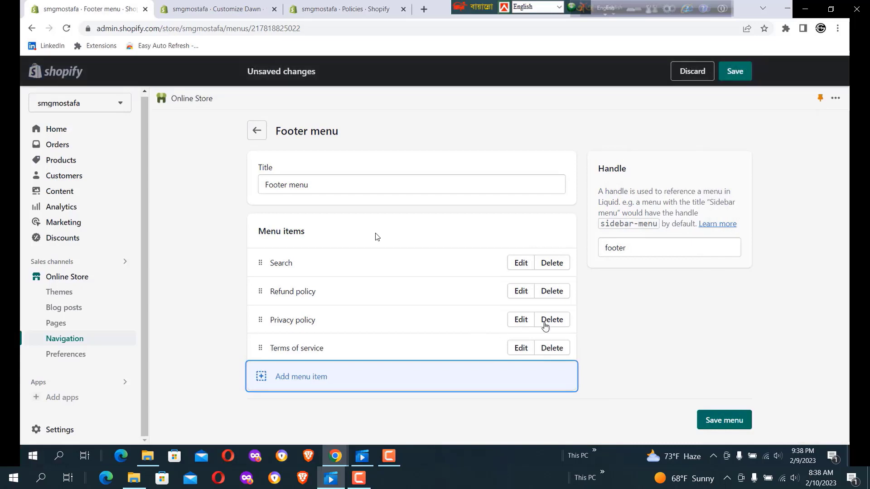
pyautogui.click(710, 421)
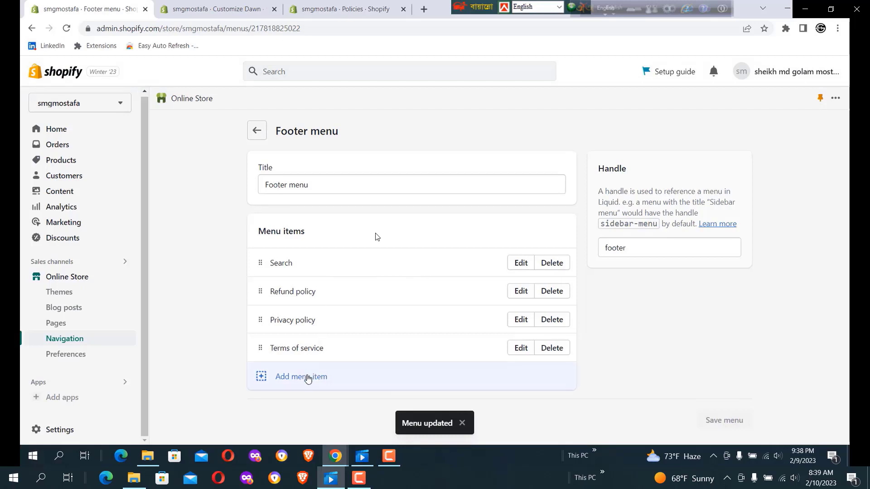
# Add a Footer menu item linking to the Contact information page and save the menu
pyautogui.click(307, 378)
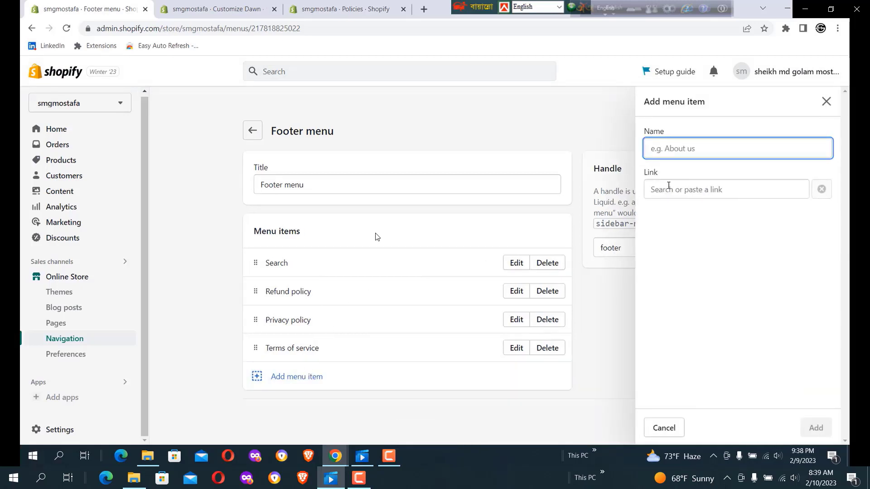
pyautogui.click(669, 186)
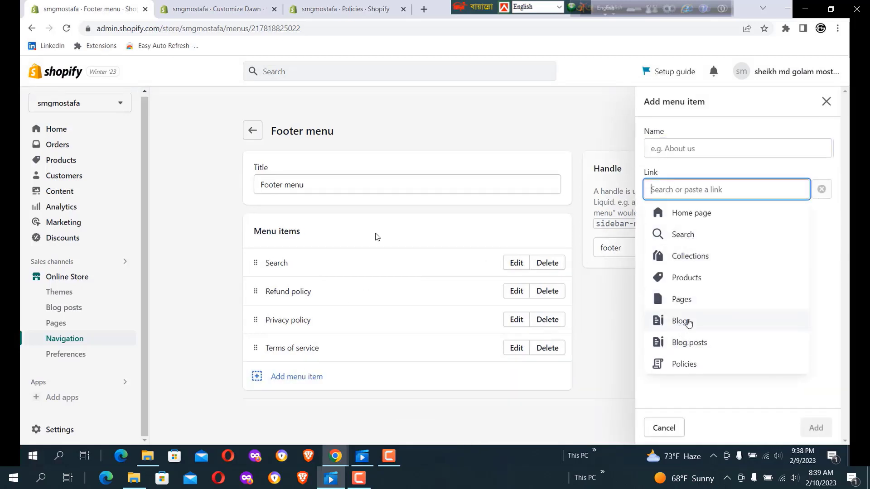
pyautogui.click(684, 300)
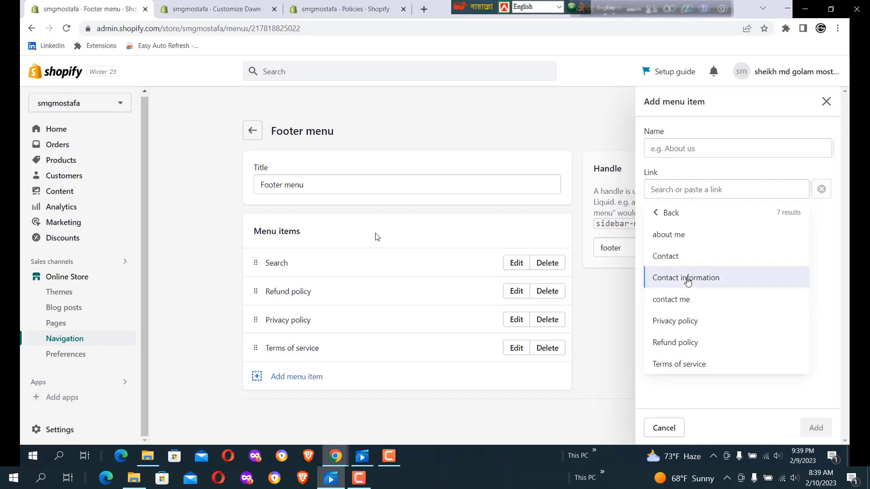
pyautogui.click(685, 279)
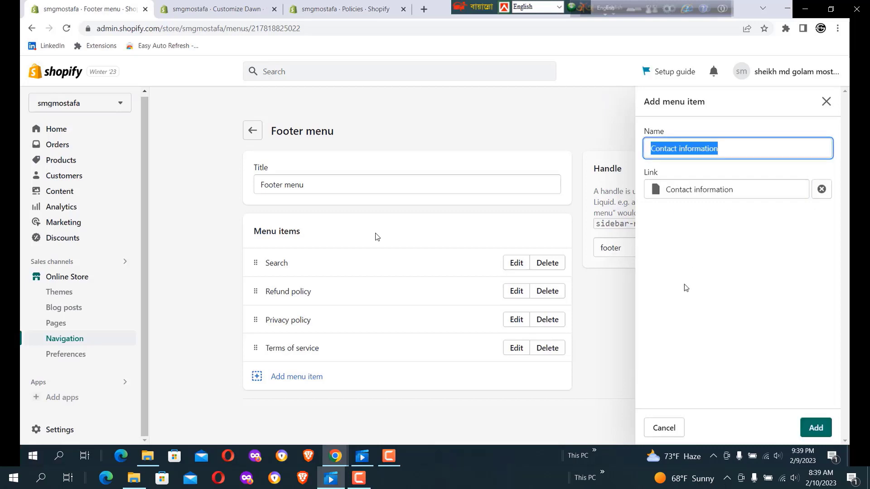
pyautogui.click(816, 425)
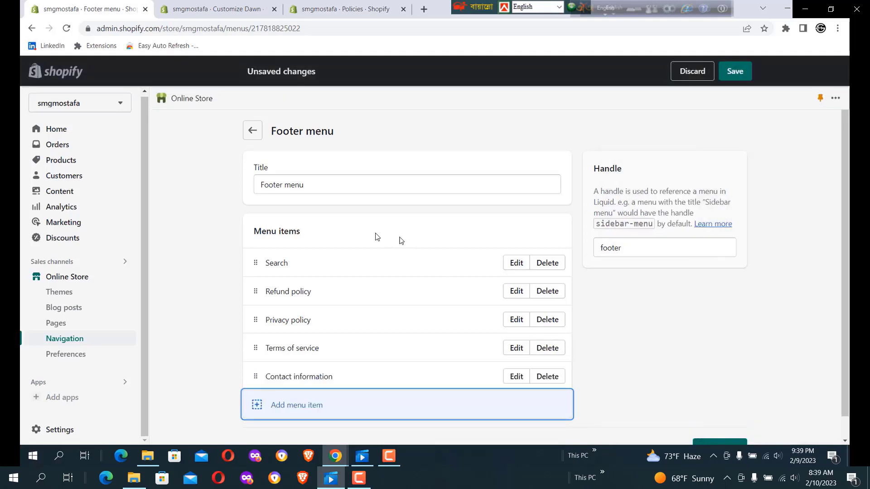
pyautogui.scroll(-1, 625, 352)
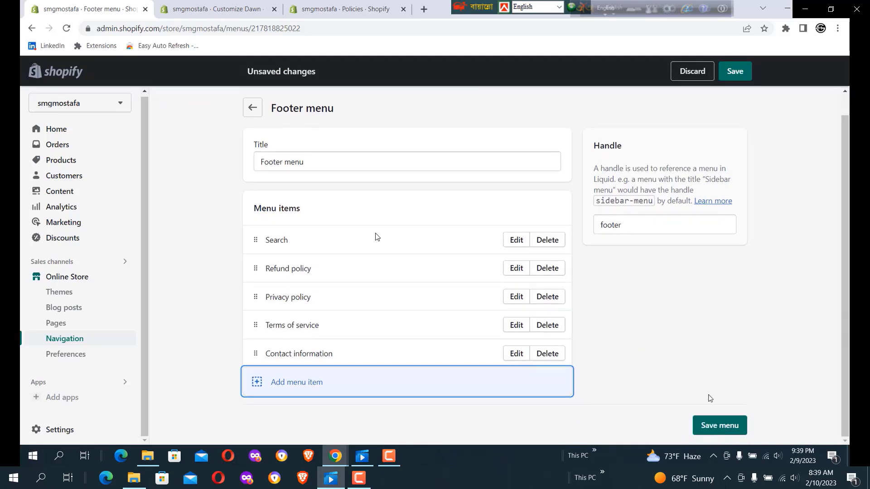
pyautogui.click(709, 428)
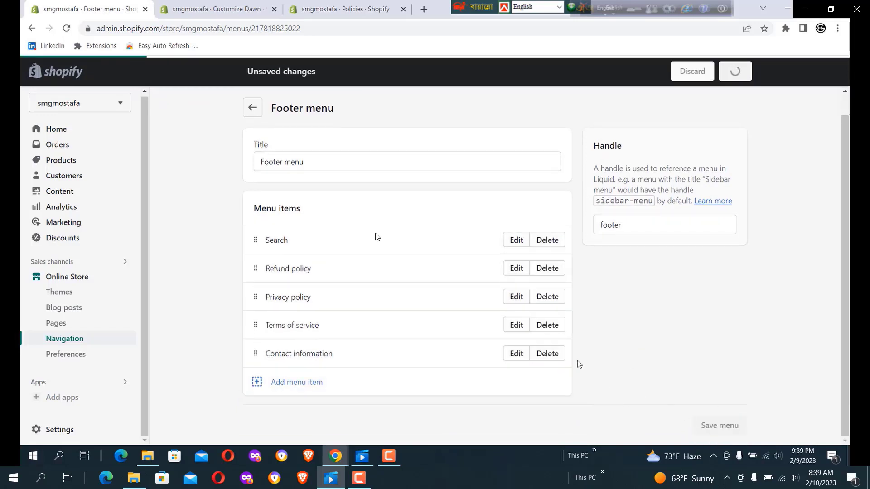
# Check the home page preview down to its footer in the Dawn theme editor for the policy and contact links
pyautogui.click(323, 12)
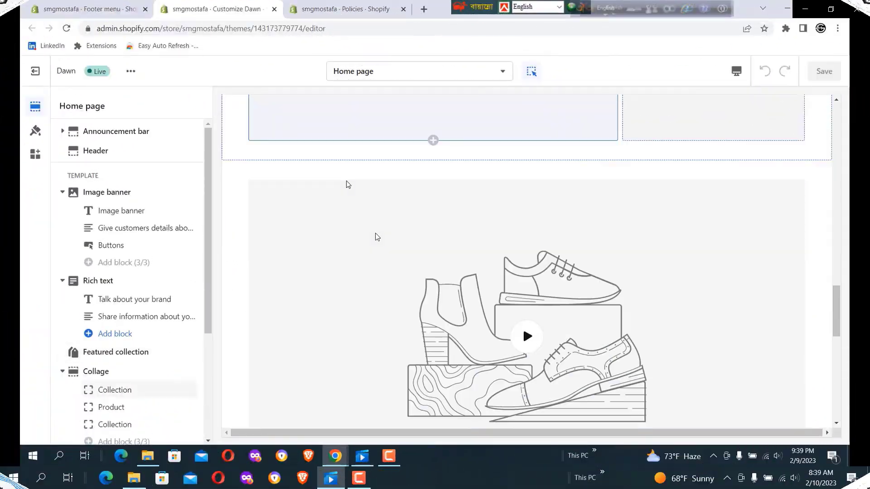
pyautogui.scroll(-5, 346, 181)
pyautogui.scroll(-5, 345, 176)
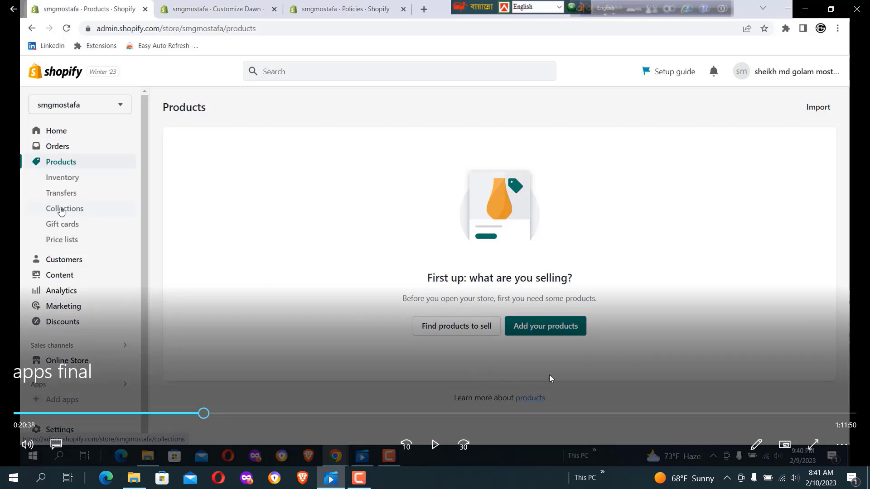
pyautogui.click(429, 444)
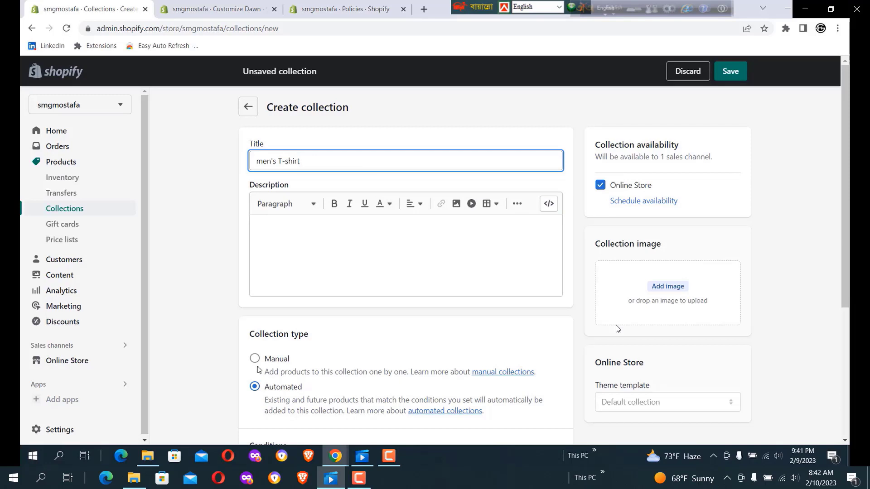
# Set the collection type of the new men's T-shirt collection to Manual
pyautogui.click(255, 360)
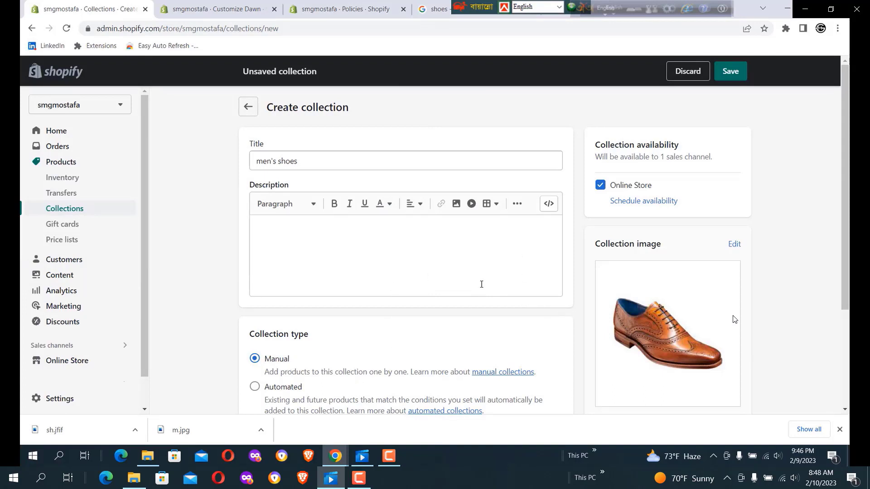
# Save the new manual men's shoes collection with its shoe image
pyautogui.click(729, 72)
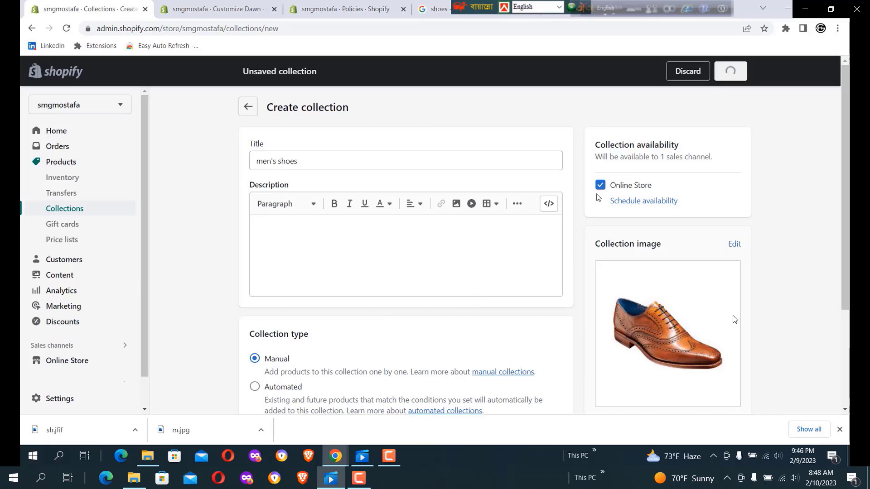